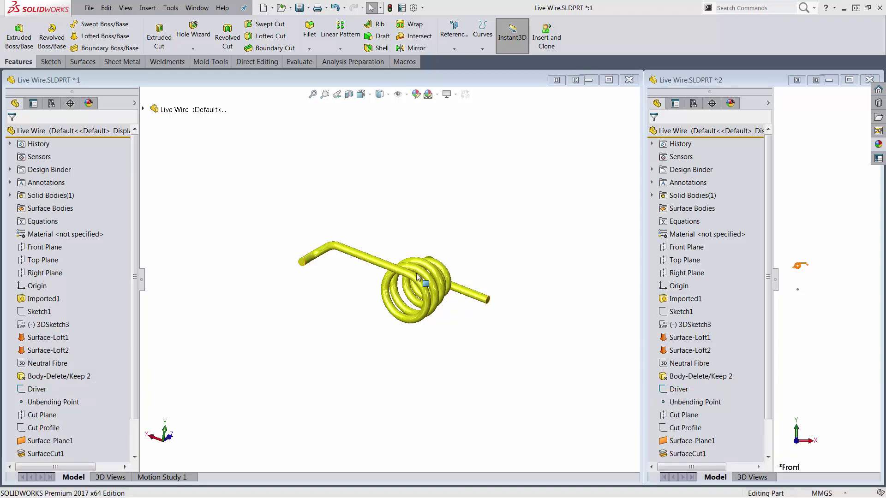
Step: Drag the Driver dimension live with Instant3D to 0.261 so the wire leg unbends and recoils
left_click(673, 388)
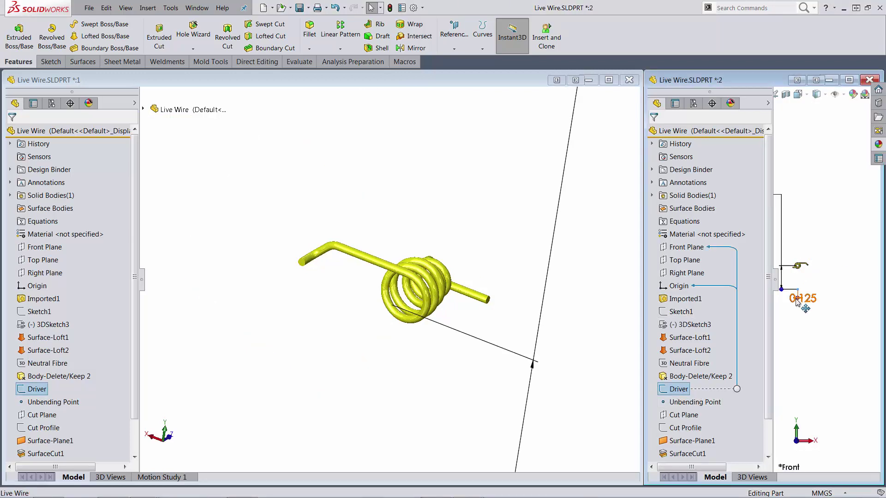
left_click_drag(801, 298, 884, 285)
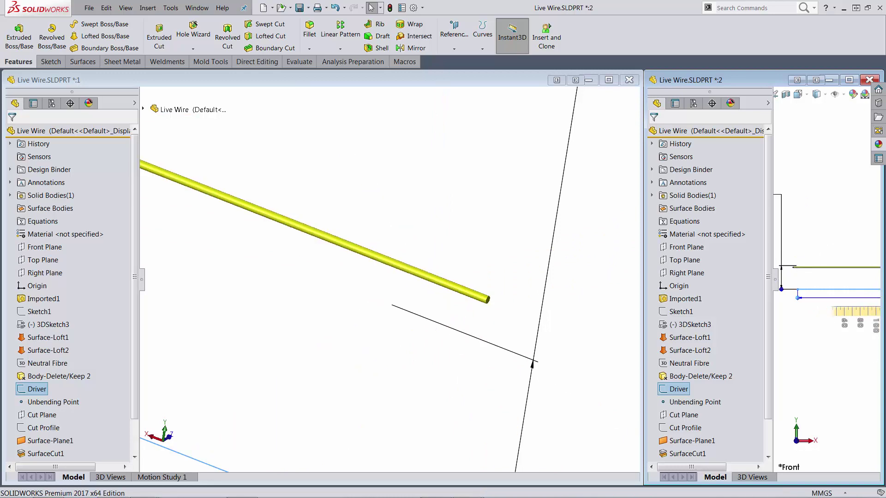
left_click_drag(883, 286, 799, 300)
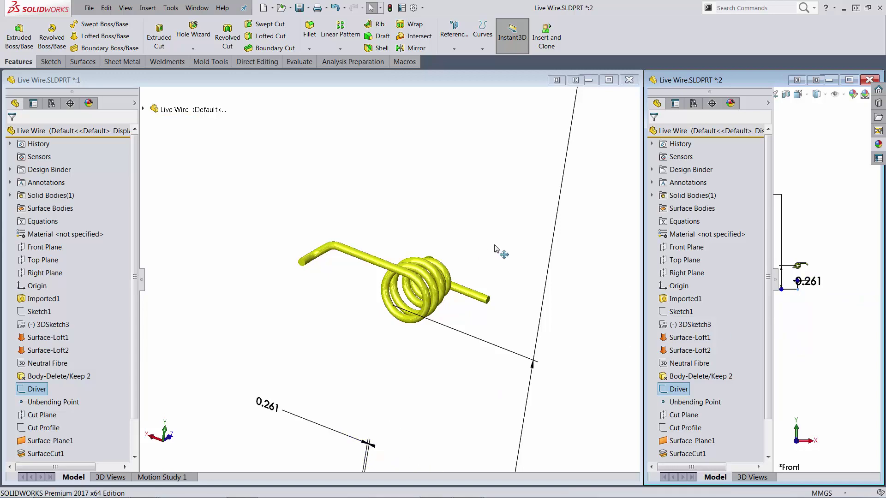
left_click(494, 248)
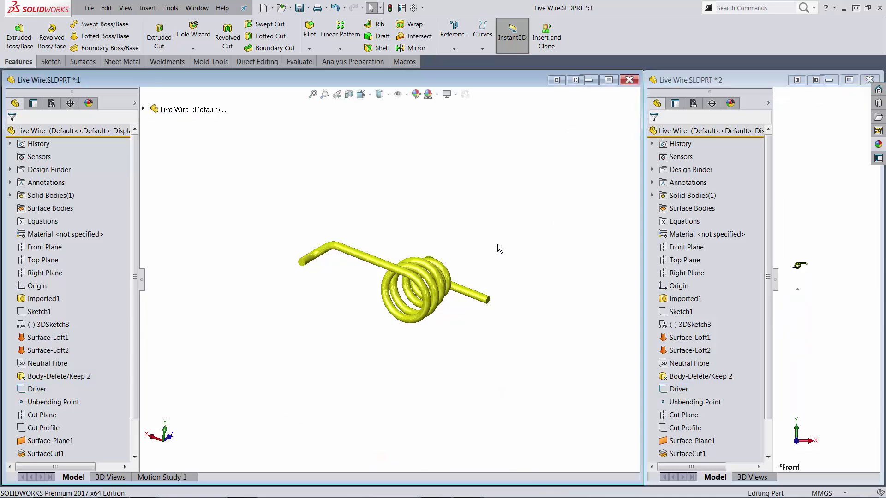
Step: Maximize the Live Wire window and show the Neutral Fibre centreline along the coiled wire
left_click(610, 81)
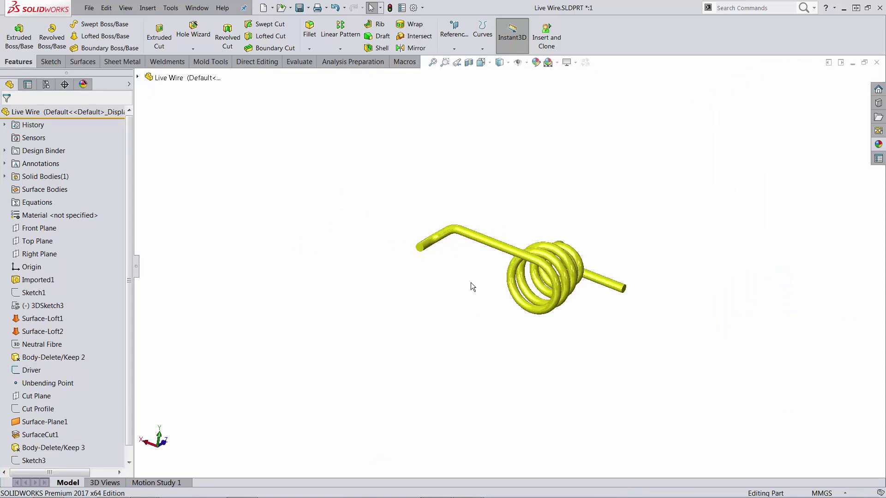
right_click(46, 344)
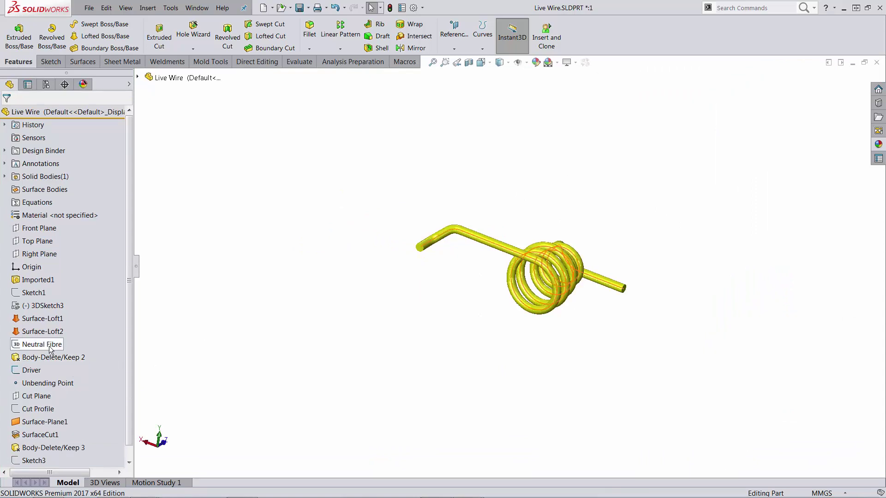
left_click(453, 282)
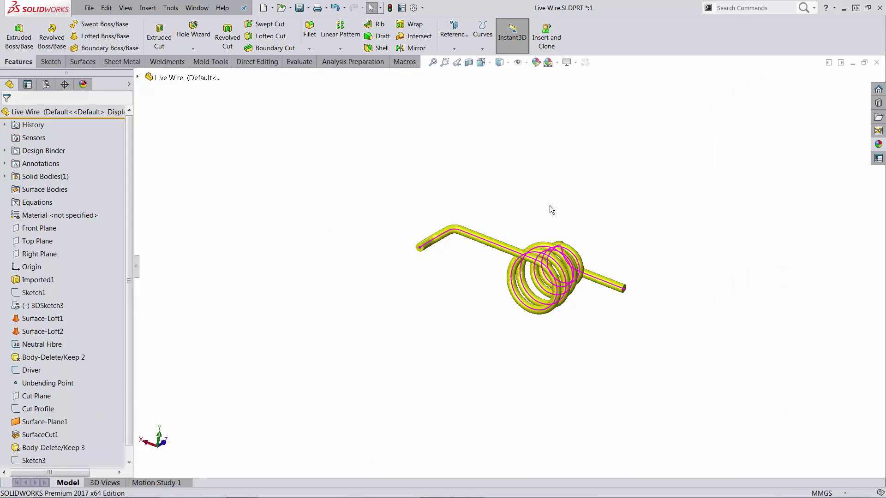
scroll(562, 250, "down", 4)
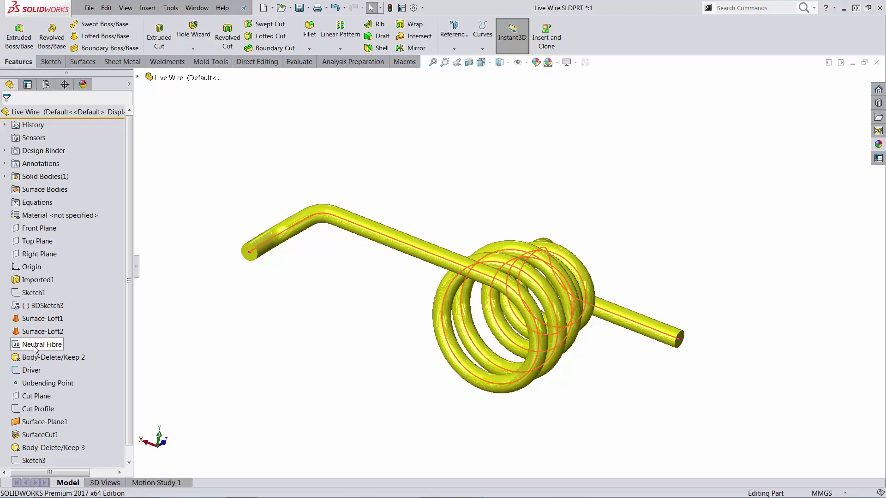
mouse_move(34, 351)
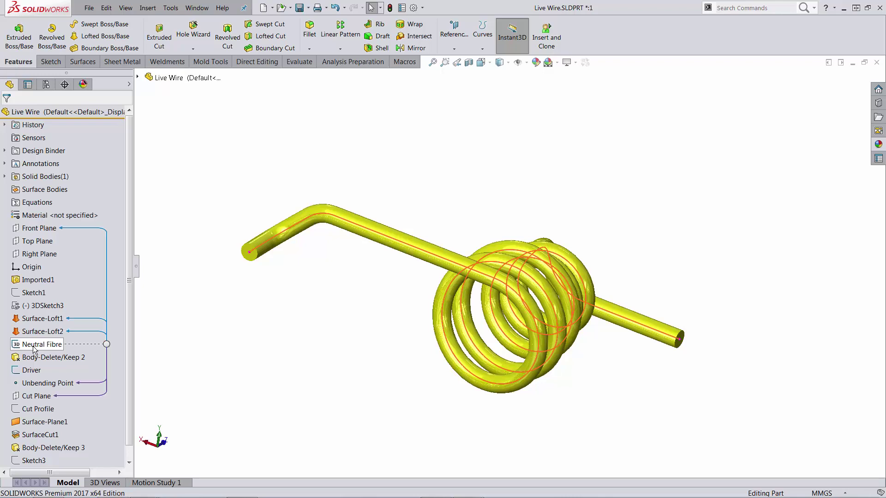
left_click(27, 373)
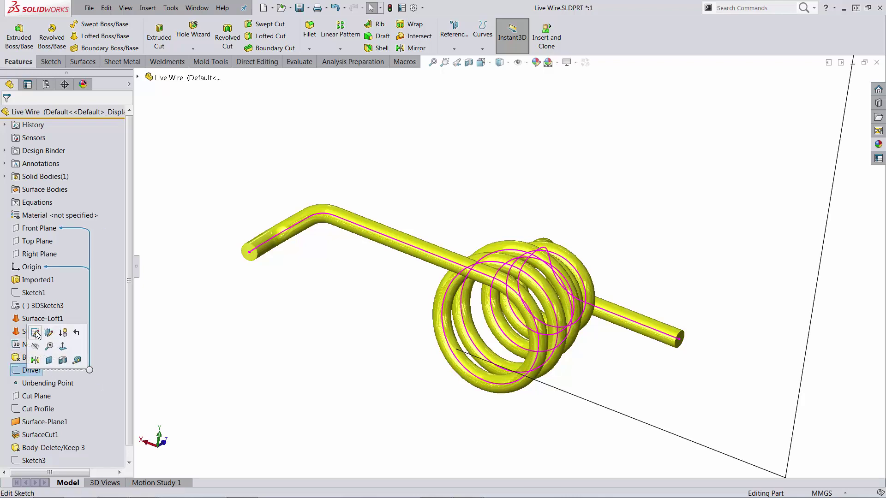
key("e")
scroll(495, 336, "down", 5)
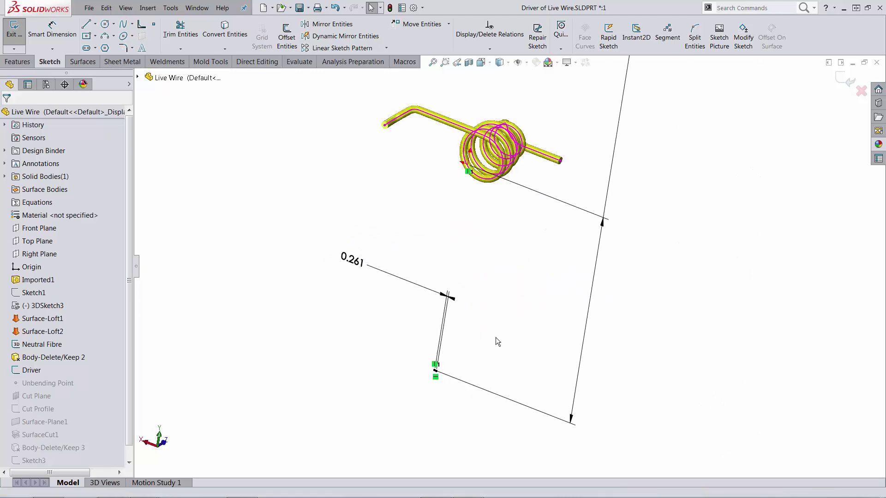
left_click(260, 183)
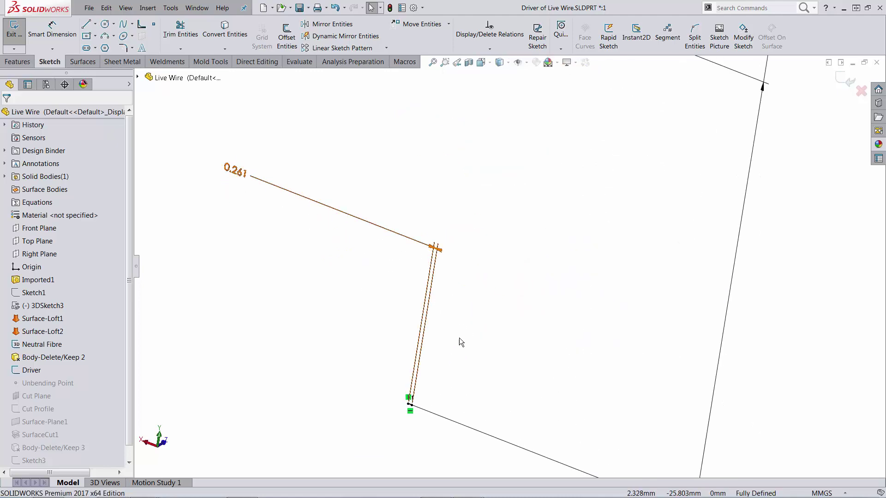
left_click(453, 275)
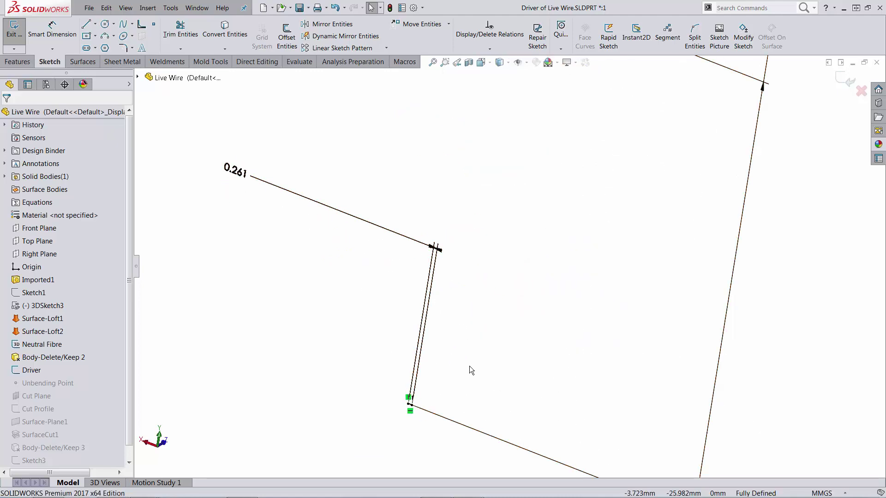
left_click(848, 81)
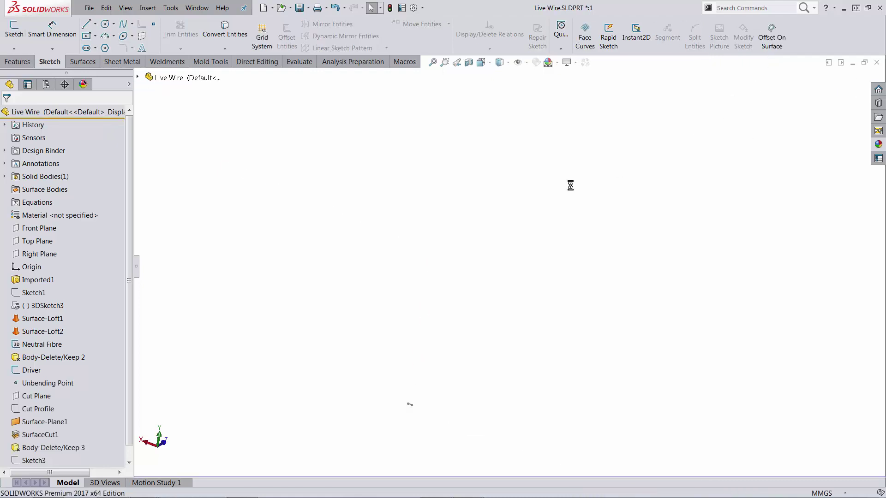
scroll(503, 97, "down", 5)
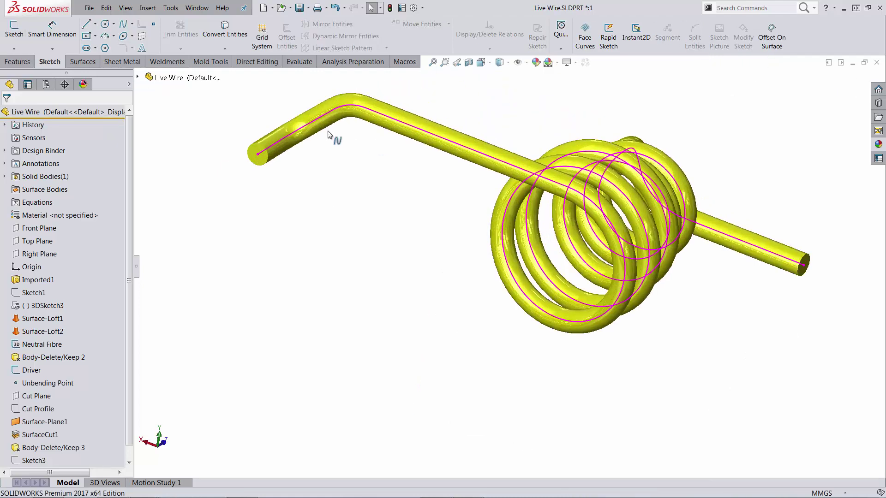
left_click(309, 123)
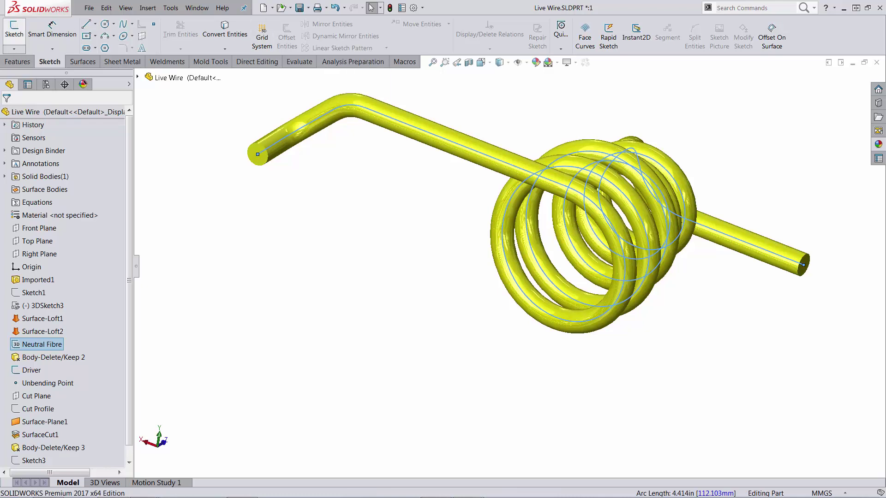
Step: Preview a reference point on Spline2@Neutral Fibre at a 2.000mm distance along the curve
left_click(19, 62)
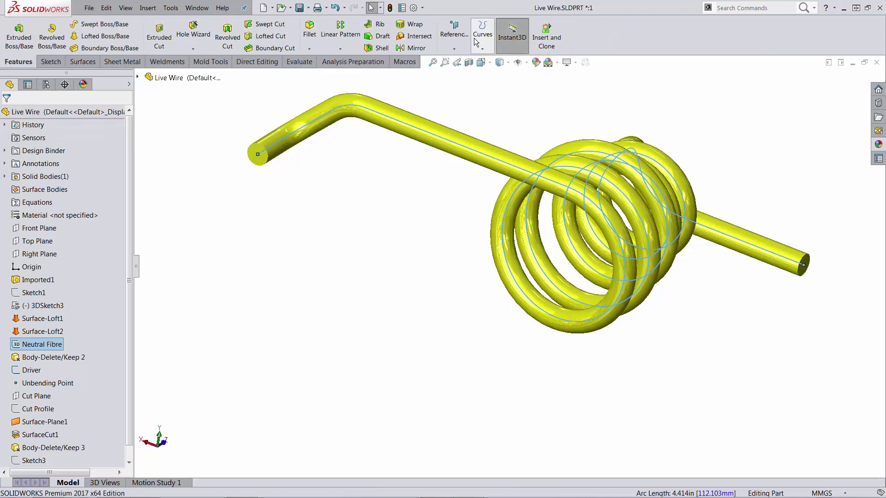
left_click(454, 46)
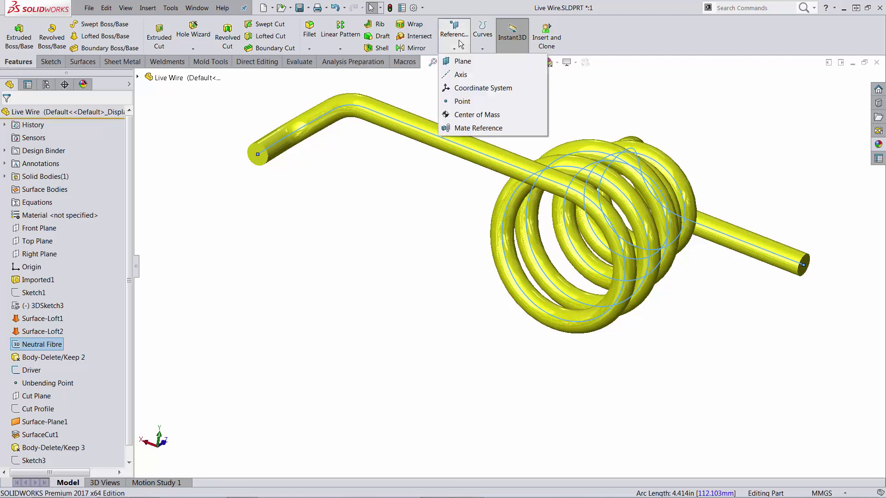
left_click(461, 102)
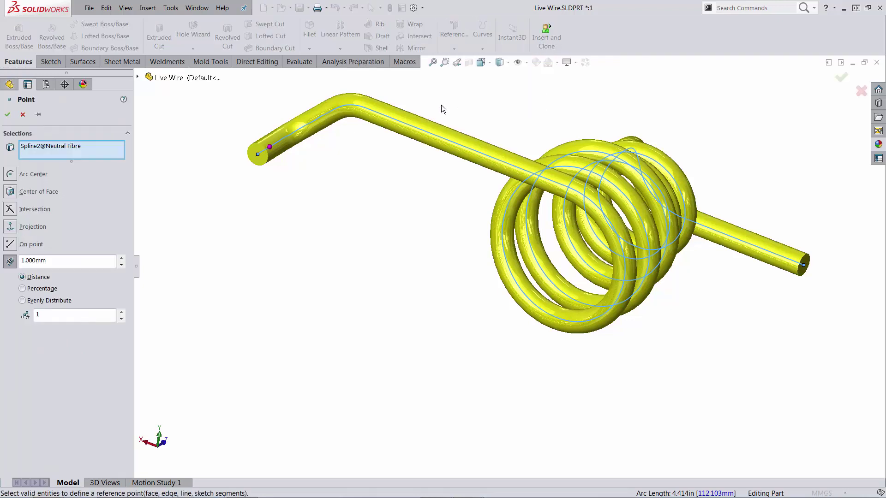
left_click(56, 260)
type("2")
key("Return")
Step: Cancel the reference point and review the equations linking Unbending Point and Boss-Extrude1 to Driver
left_click(23, 115)
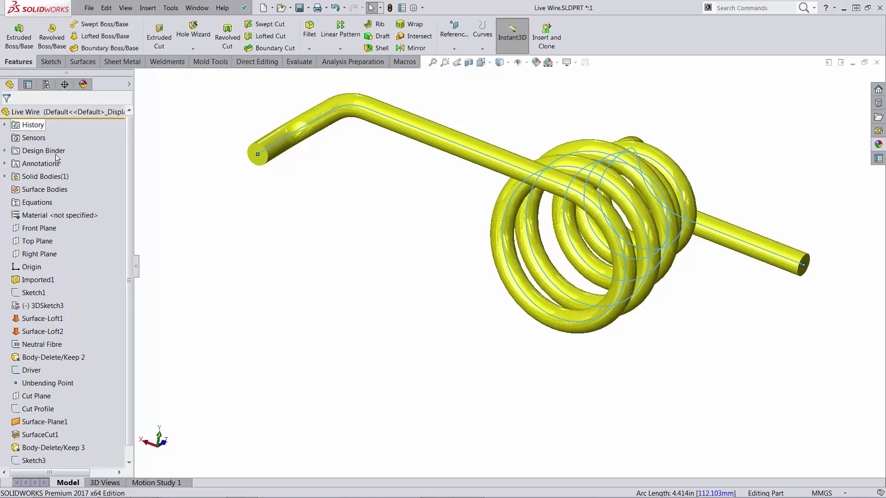
right_click(24, 203)
left_click(47, 206)
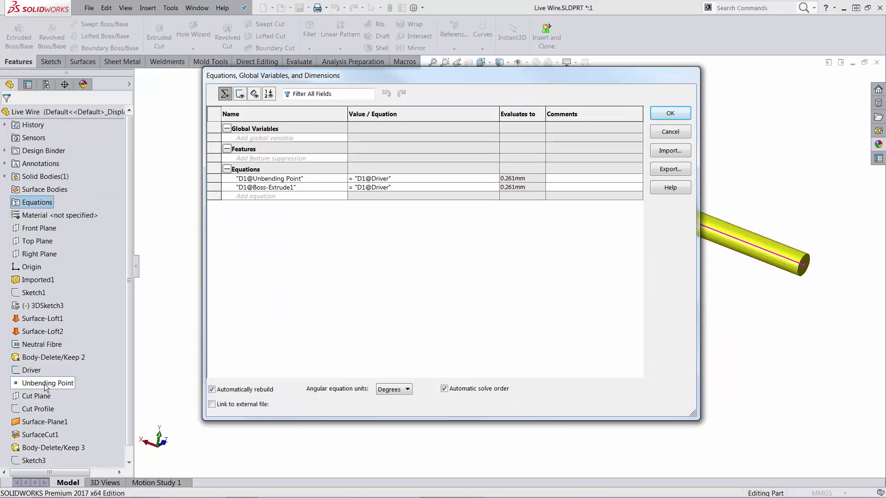
mouse_move(53, 387)
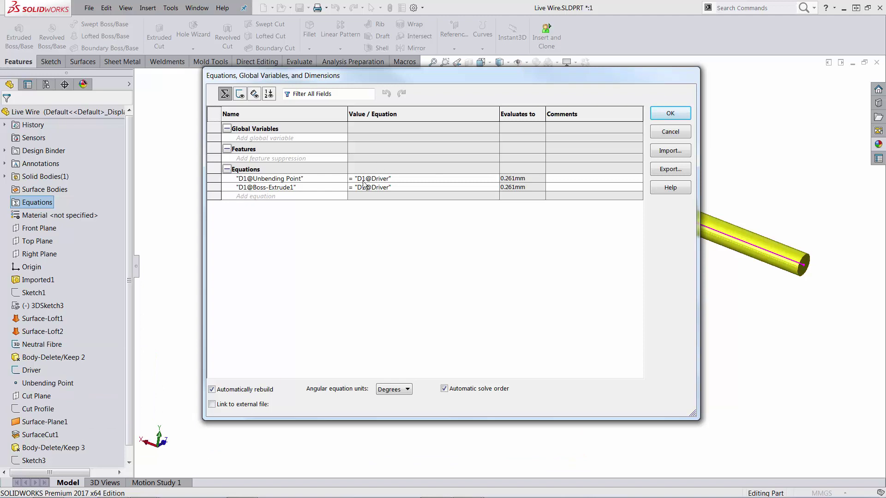
left_click(684, 131)
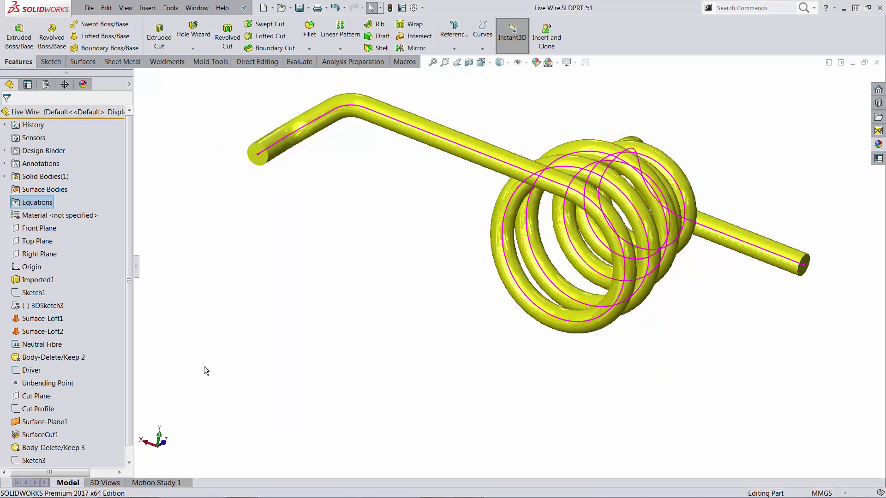
Step: Roll the model back to just before the Cut Profile sketch
left_click(45, 398)
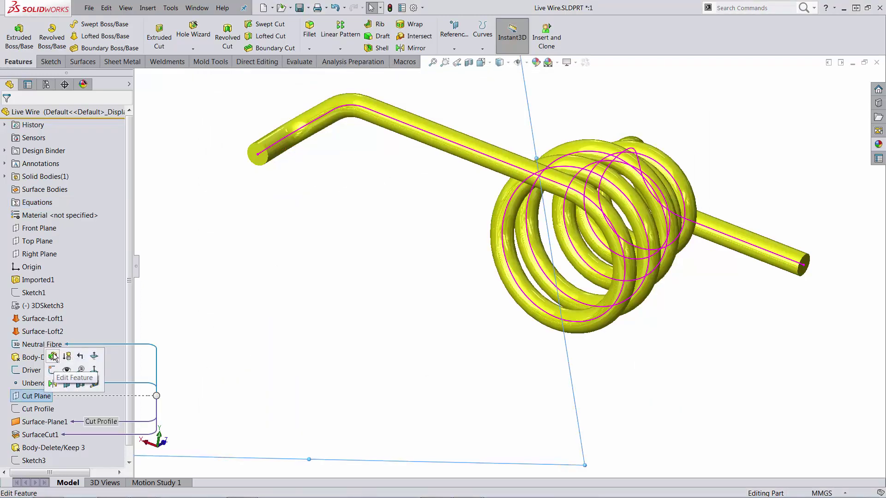
left_click(39, 409)
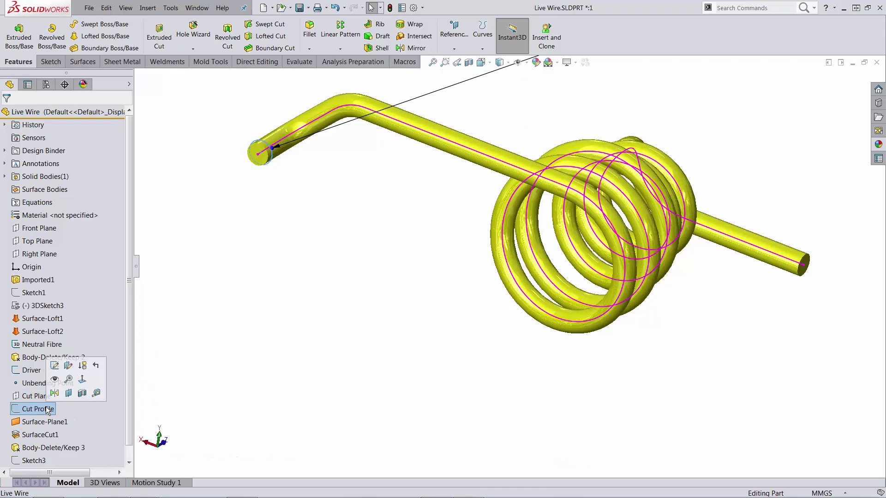
left_click(96, 367)
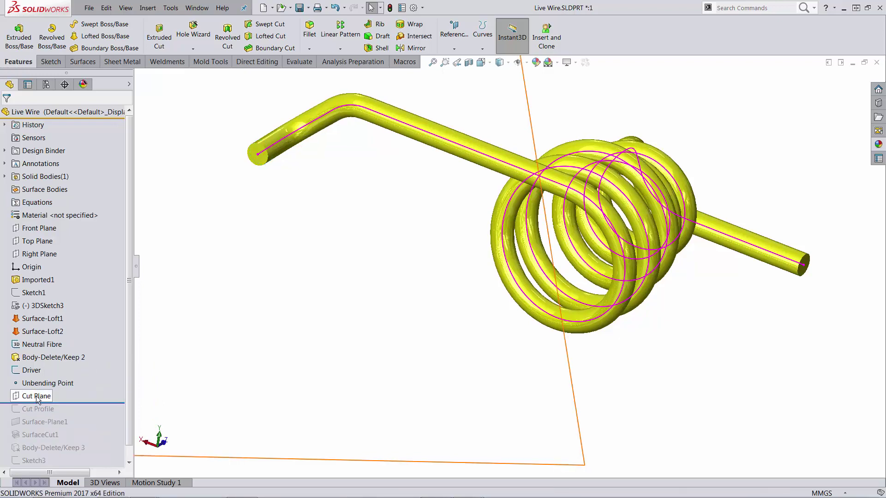
Step: Open the Cut Plane feature's definition and cancel it without changes
right_click(35, 396)
left_click(52, 224)
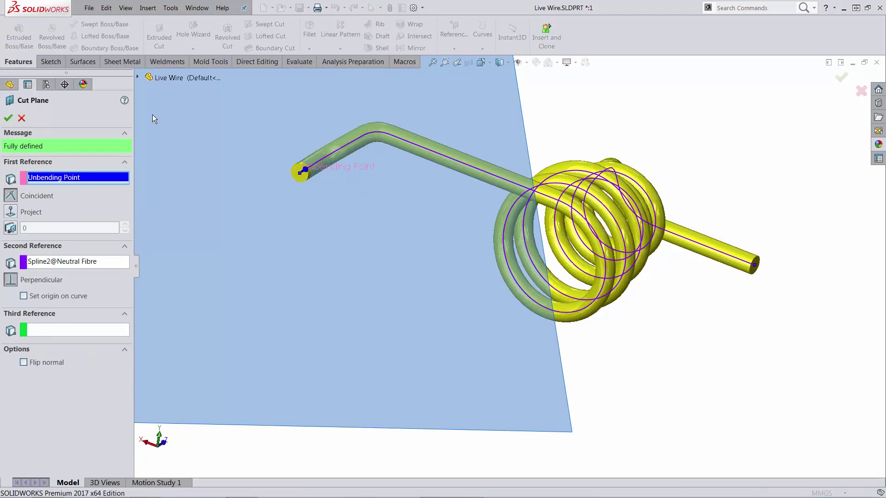
left_click(21, 118)
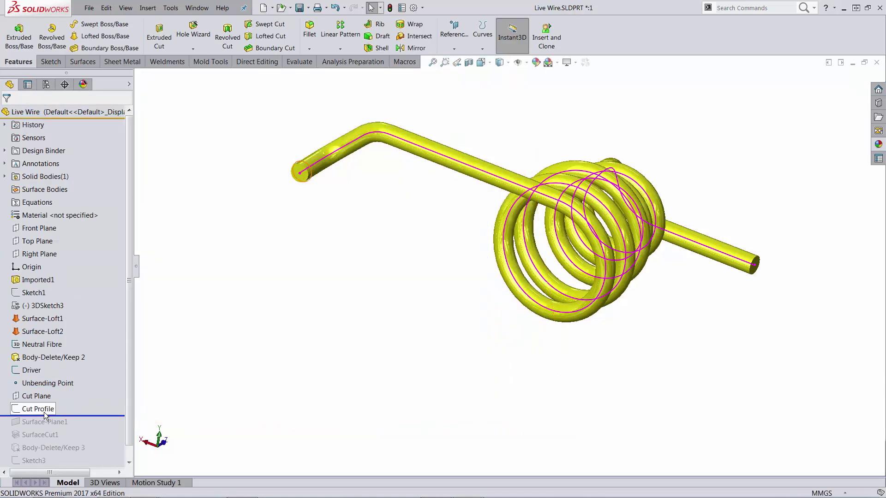
Step: Zoom into the wire end and roll forward past Surface-Plane1 to reveal the ring surface
left_click(41, 409)
scroll(325, 175, "down", 2)
scroll(328, 175, "down", 4)
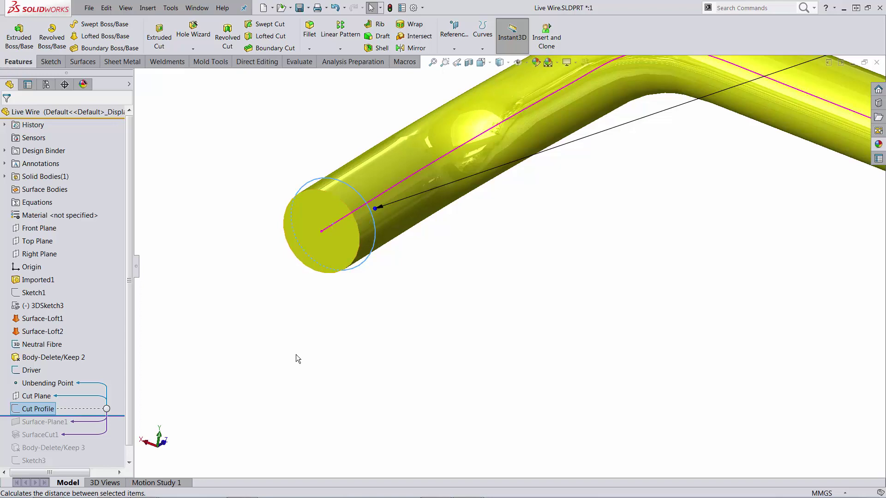
left_click(216, 367)
left_click_drag(84, 417, 81, 428)
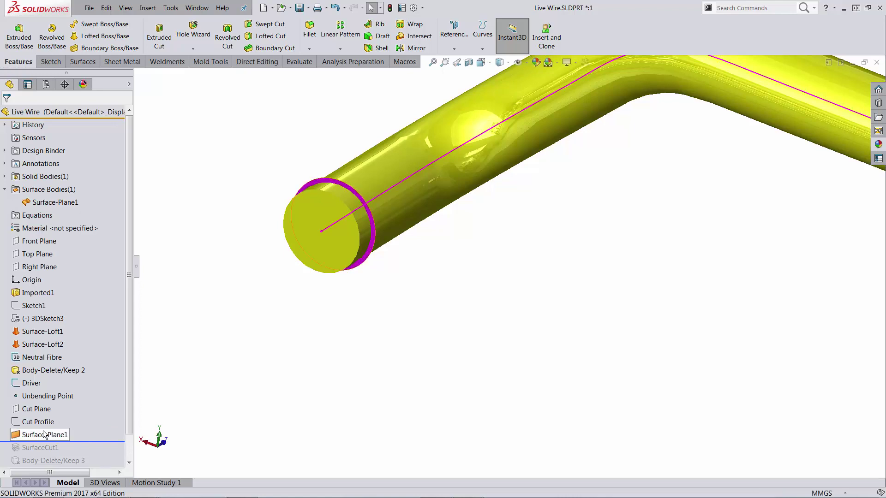
mouse_move(45, 435)
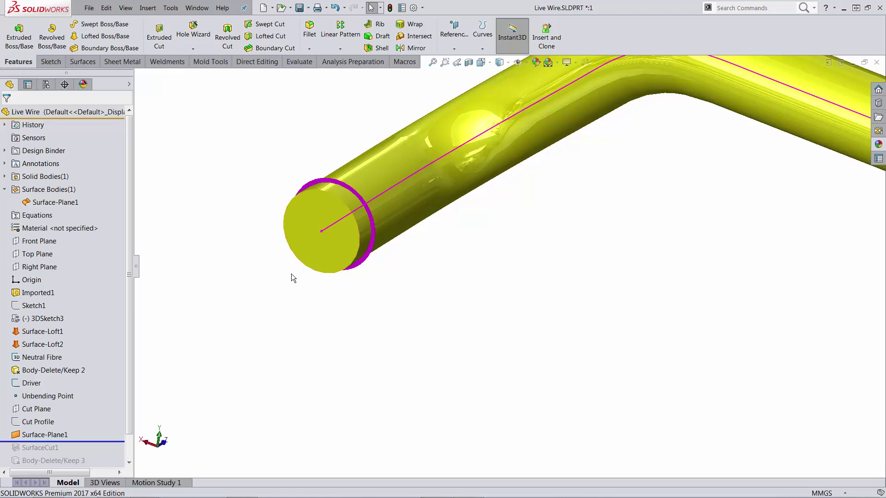
scroll(588, 326, "up", 5)
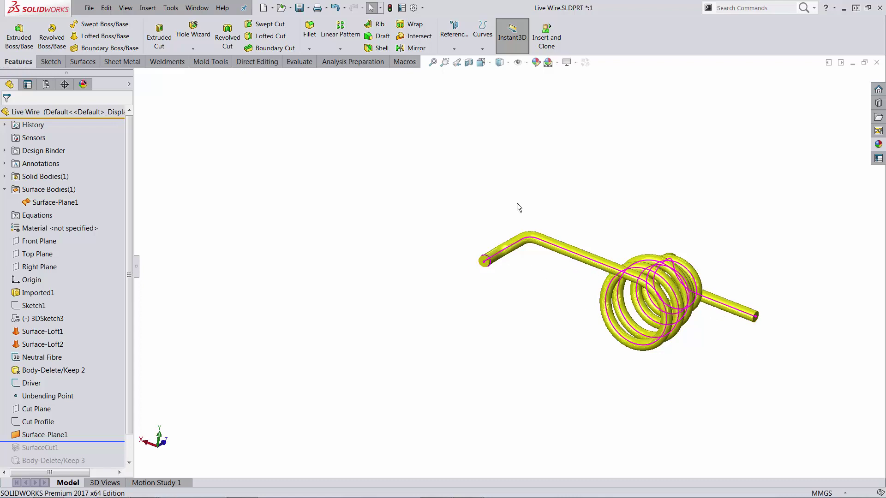
scroll(526, 262, "down", 10)
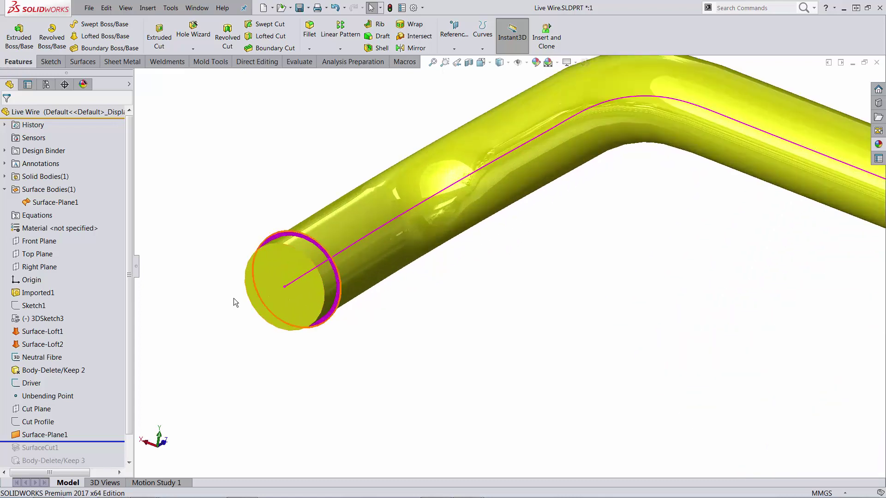
scroll(240, 295, "down", 3)
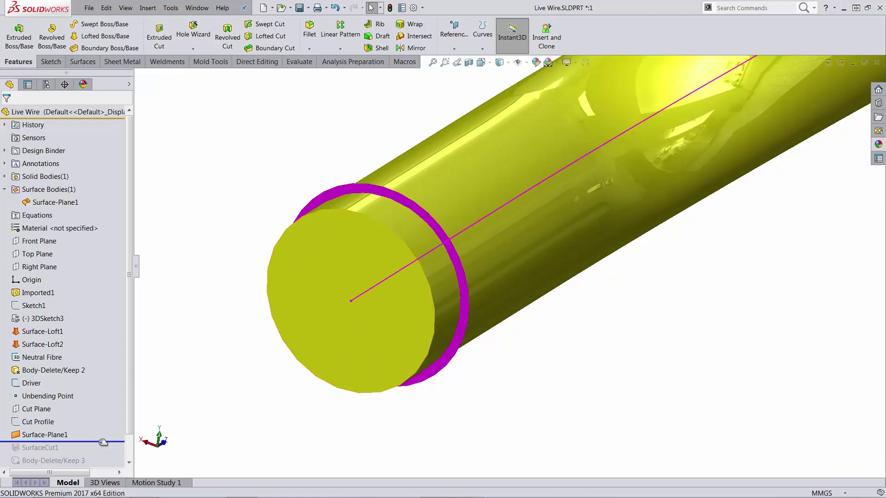
Step: Roll forward past SurfaceCut1 and Body-Delete/Keep 3, trimming the wire end and removing the surface
left_click_drag(100, 441, 94, 453)
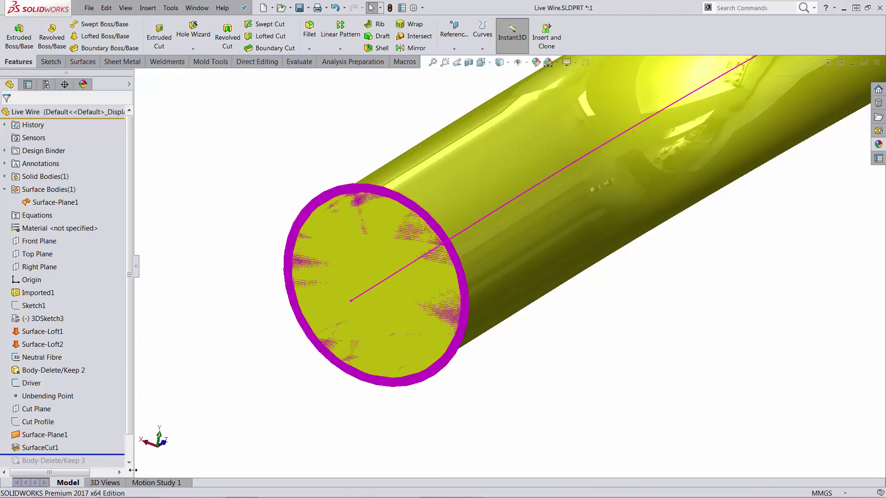
scroll(129, 437, "down", 1)
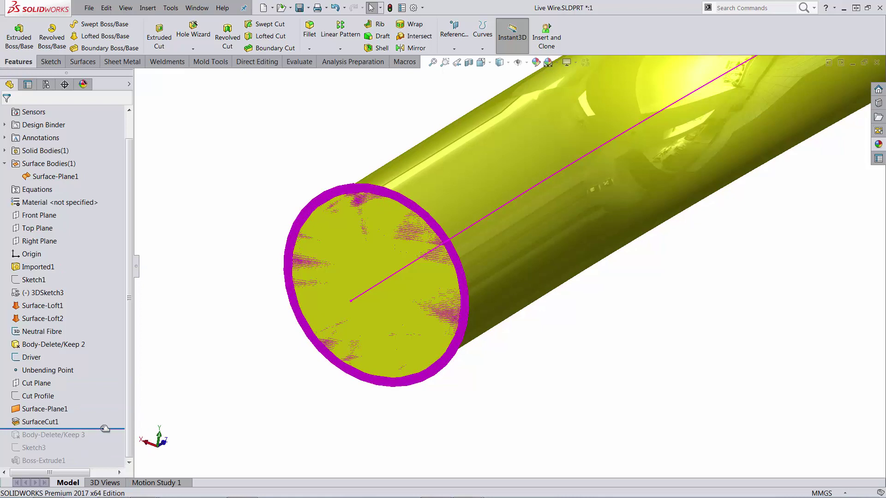
left_click_drag(105, 429, 95, 440)
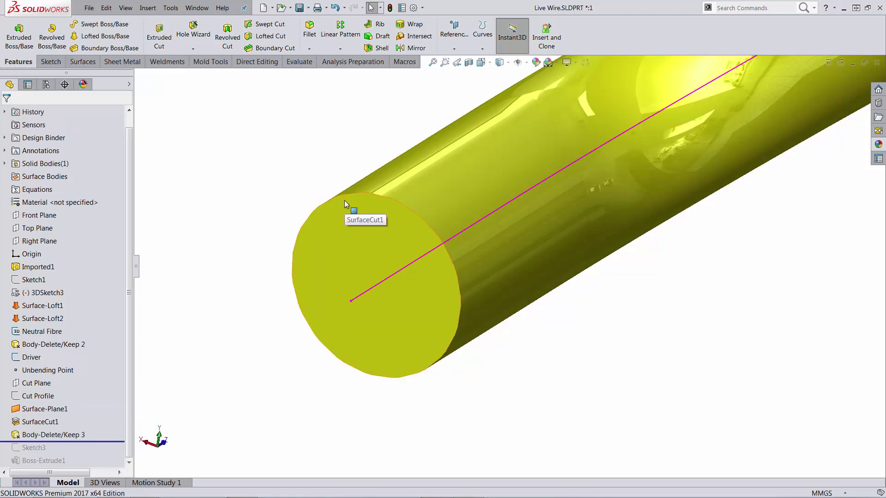
scroll(505, 266, "up", 2)
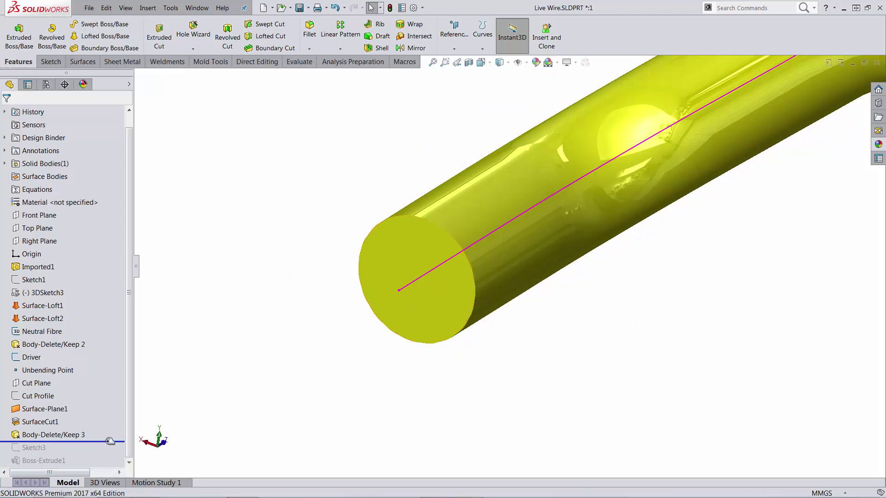
Step: Roll forward through Sketch3 and Boss-Extrude1, then zoom to fit the complete coiled spring
left_click_drag(110, 441, 105, 451)
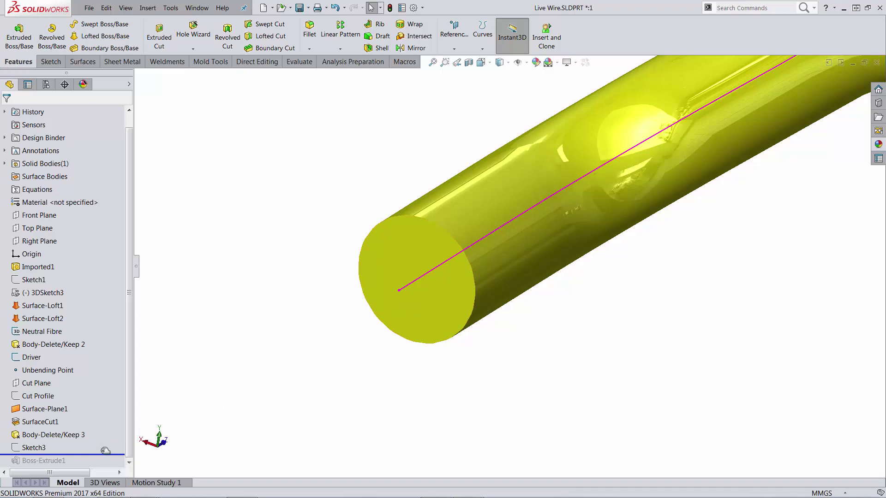
left_click(35, 449)
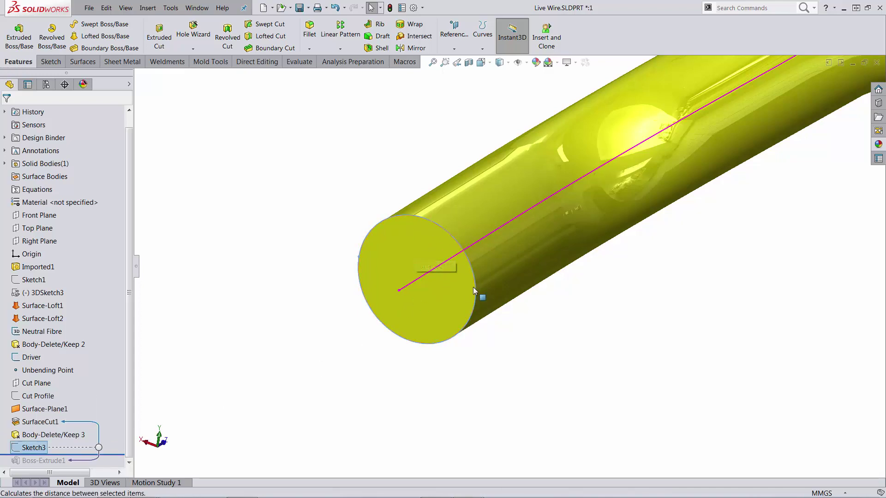
left_click_drag(118, 455, 117, 467)
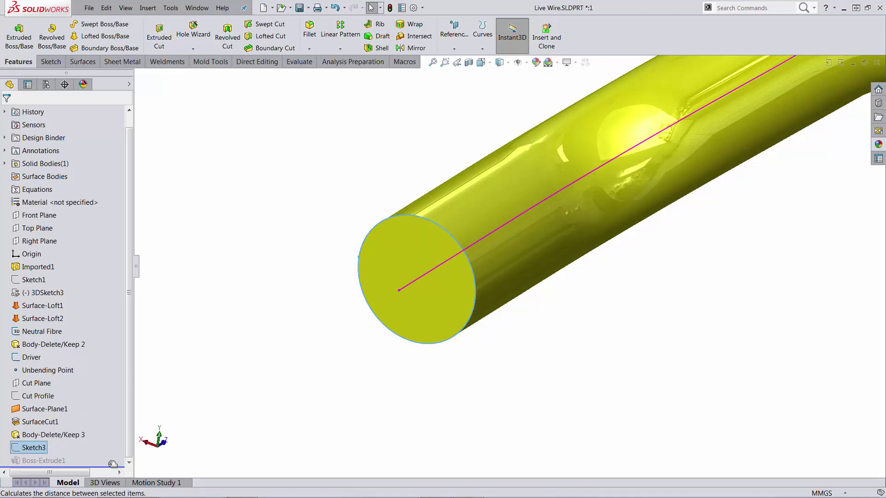
left_click(59, 460)
scroll(508, 300, "up", 4)
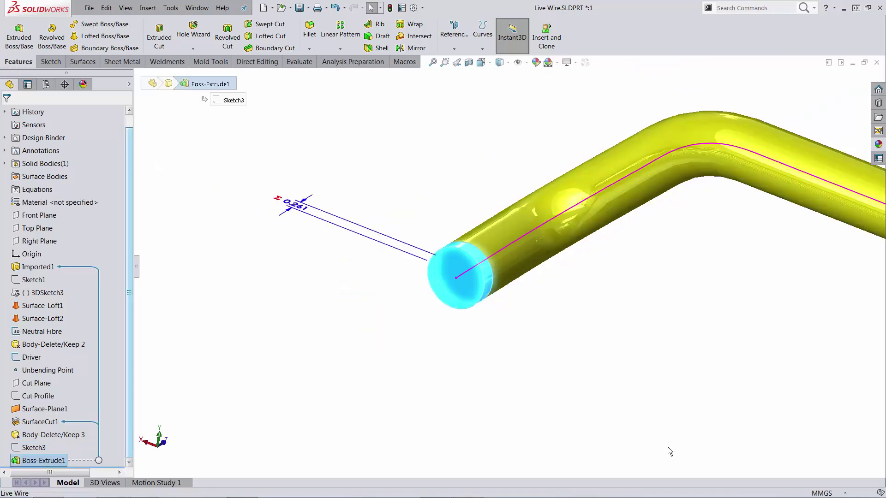
left_click(626, 427)
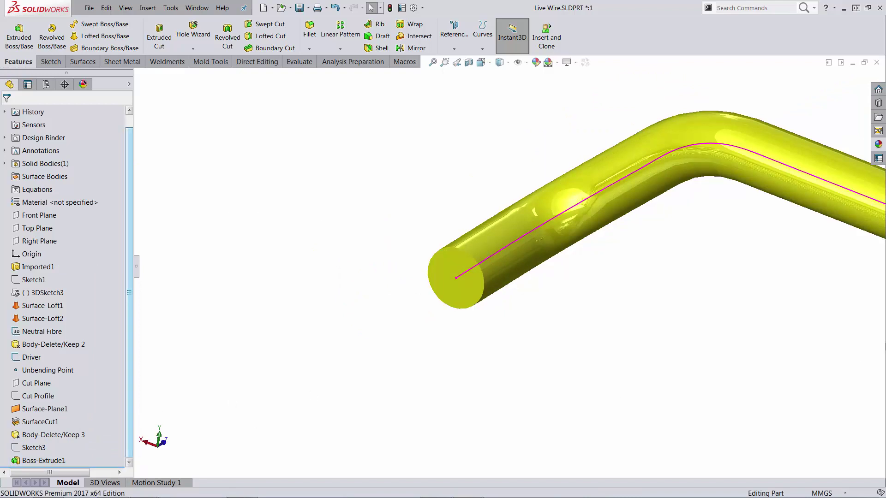
scroll(509, 249, "down", 10)
key("f")
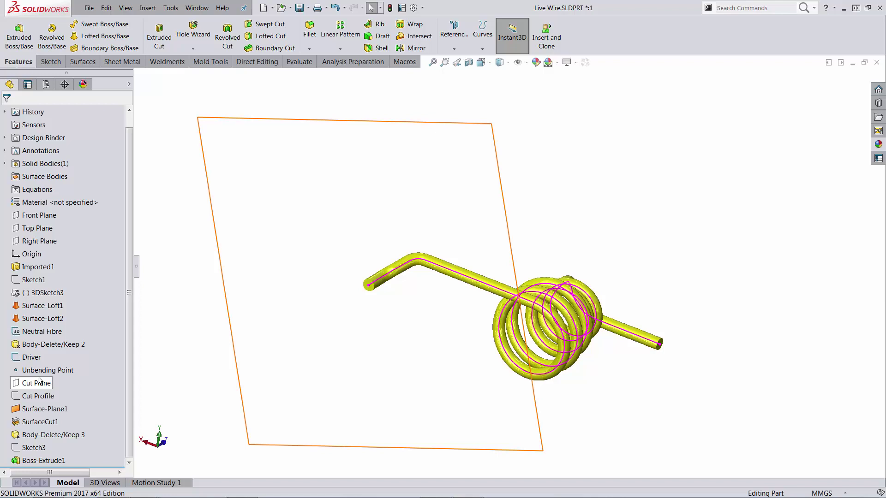
Step: Open a second window on the part and arrange both windows side by side
left_click(31, 357)
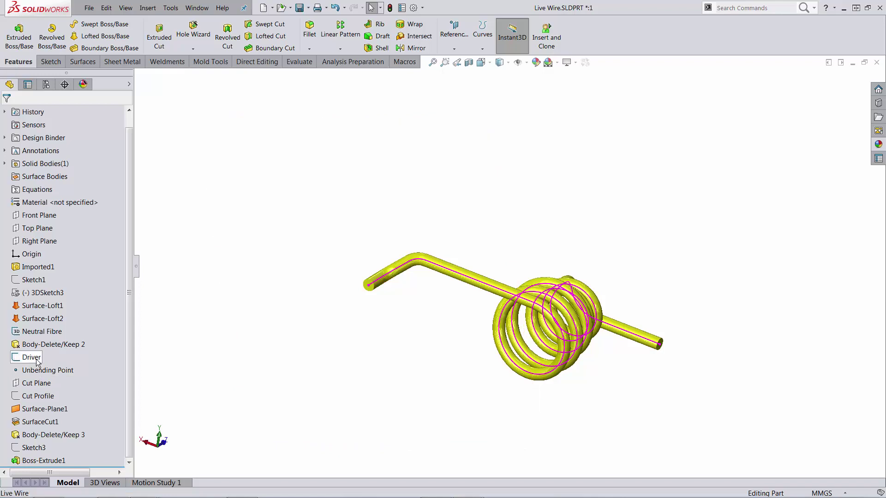
left_click(833, 62)
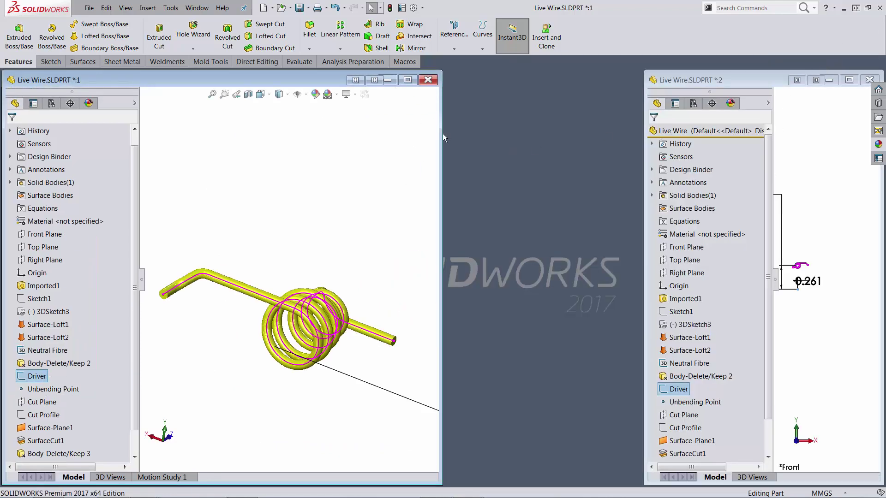
left_click_drag(442, 134, 639, 138)
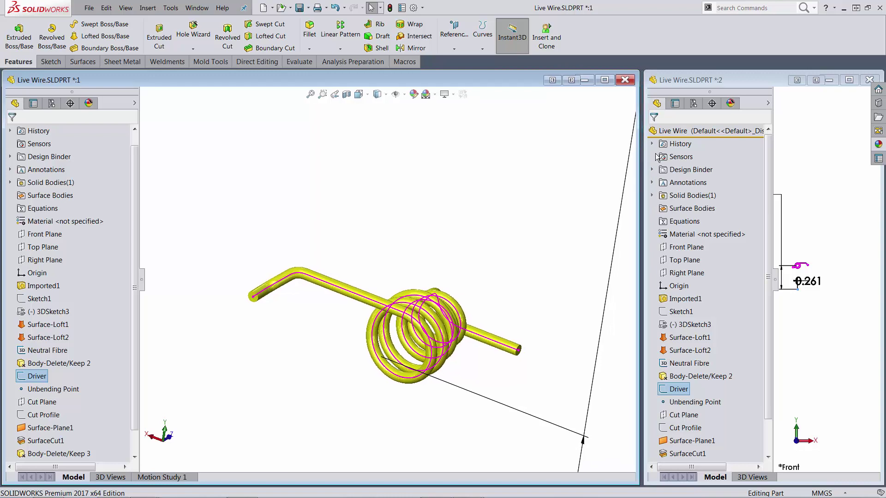
Step: Drag the Driver line endpoint in the second window so the spring leg bends and recoils
left_click(683, 394)
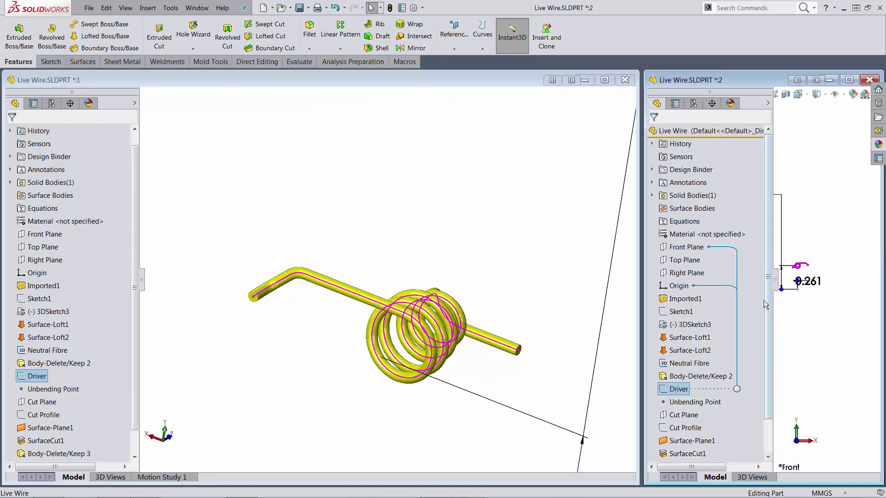
left_click_drag(798, 281, 833, 281)
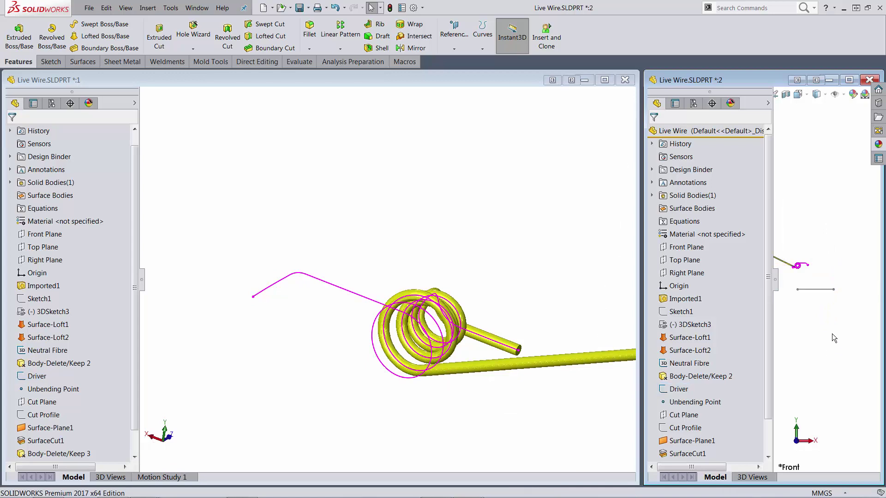
left_click(831, 286)
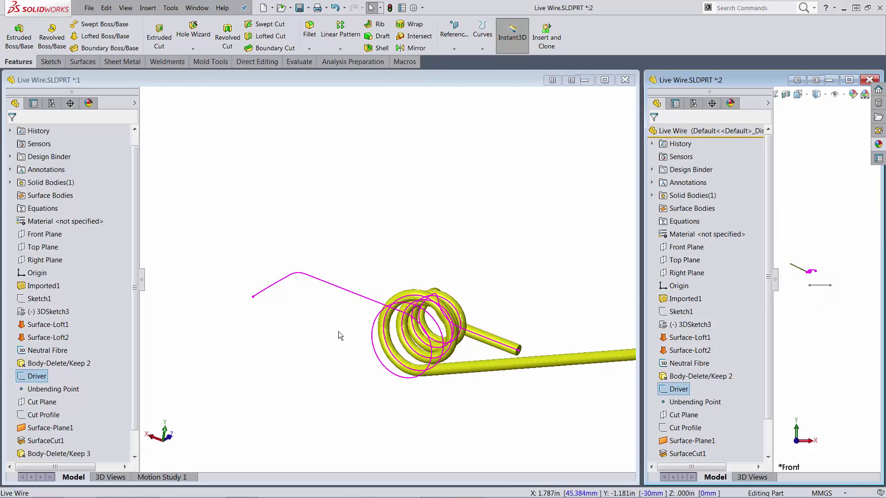
left_click(36, 378)
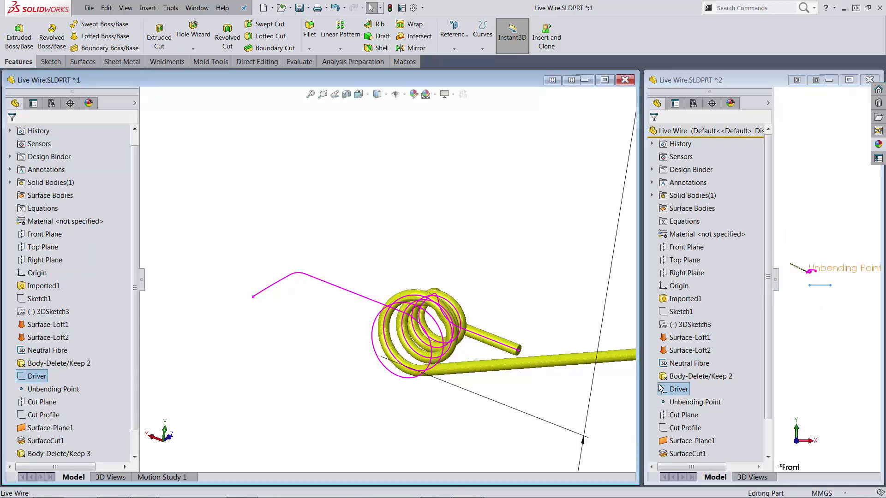
left_click(851, 291)
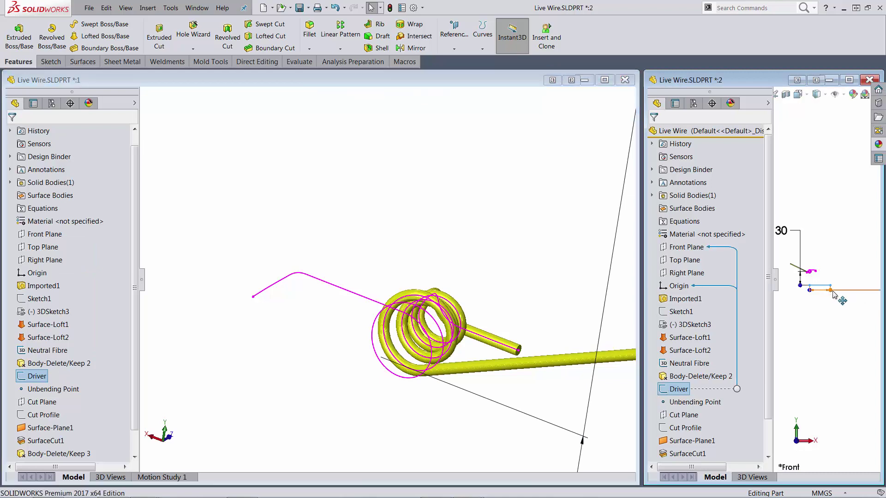
left_click_drag(831, 290, 794, 300)
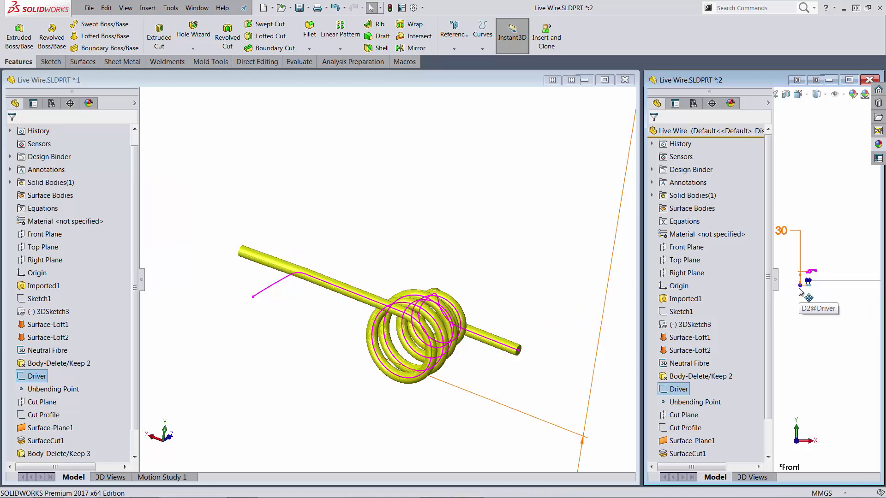